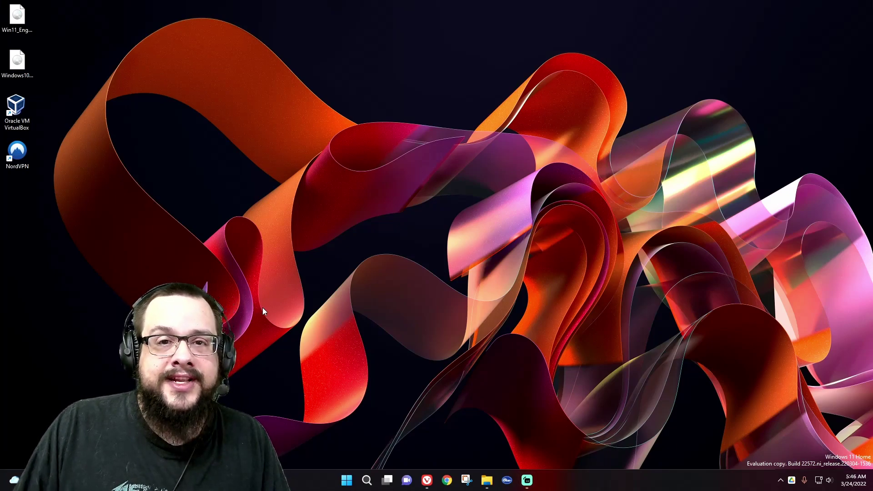
# - Check the Start menu, then open the Razer Synapse panel from the hidden tray icons
pyautogui.click(346, 480)
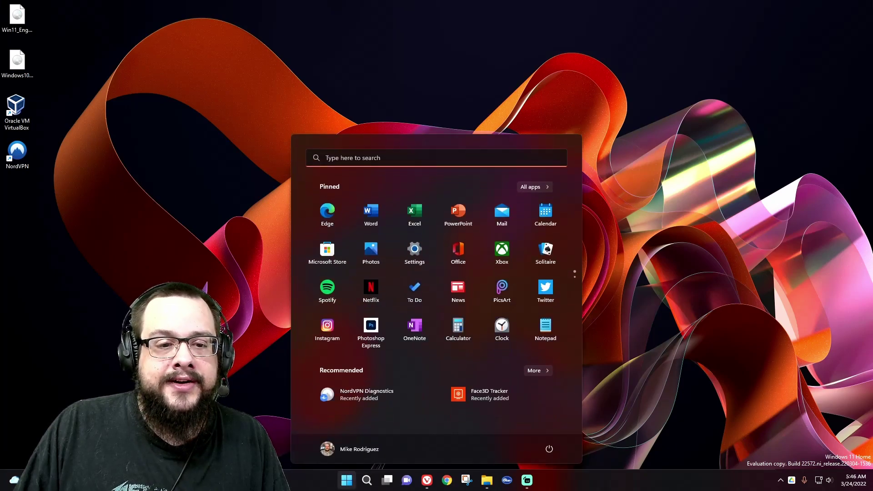
pyautogui.click(346, 480)
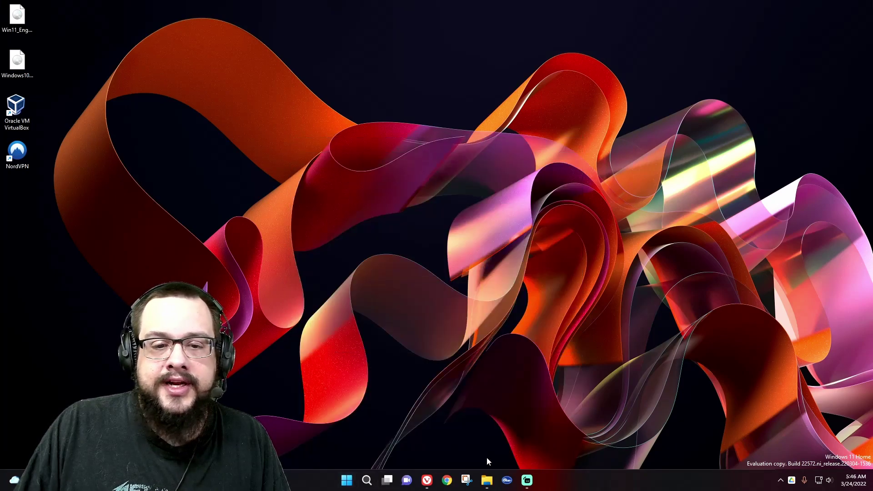
pyautogui.click(780, 480)
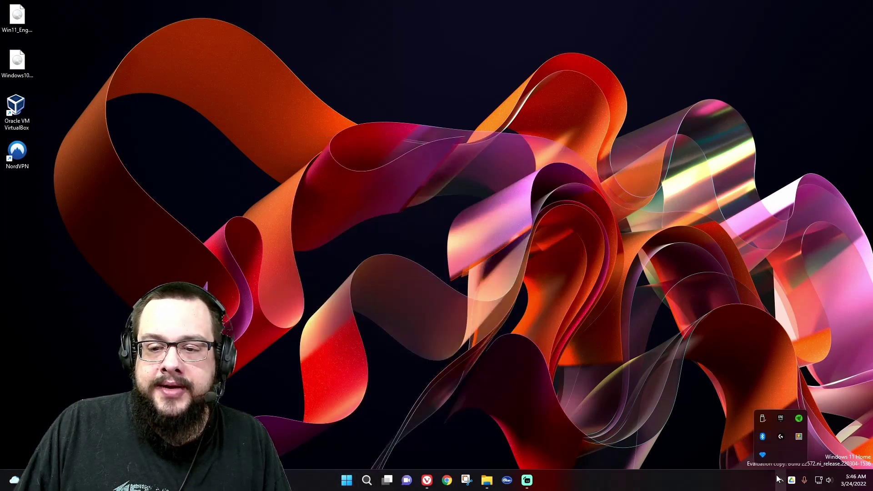
pyautogui.click(794, 423)
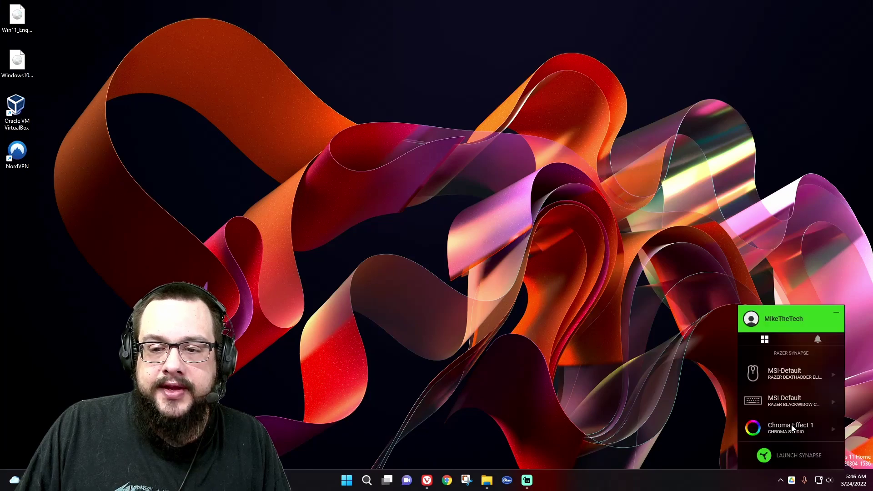
# - Set Gaming Mode to Off on the BlackWidow Chroma V2 keyboard's customize page
pyautogui.click(794, 401)
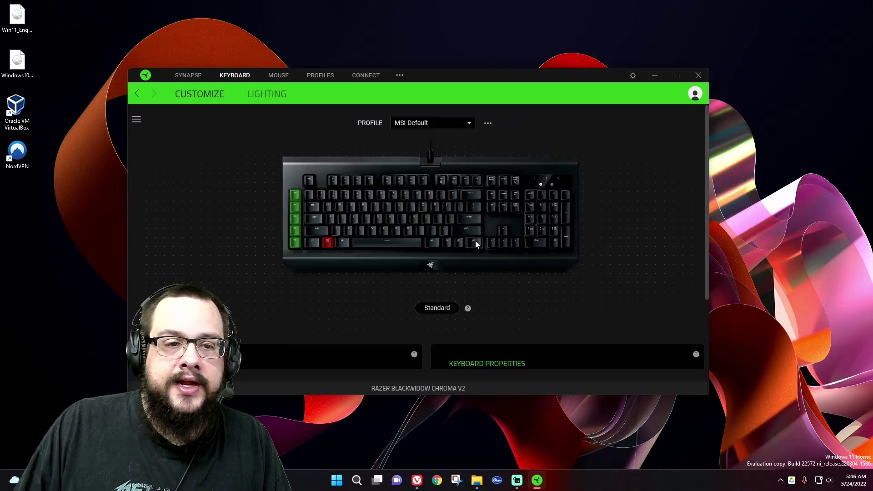
pyautogui.scroll(-3, 495, 226)
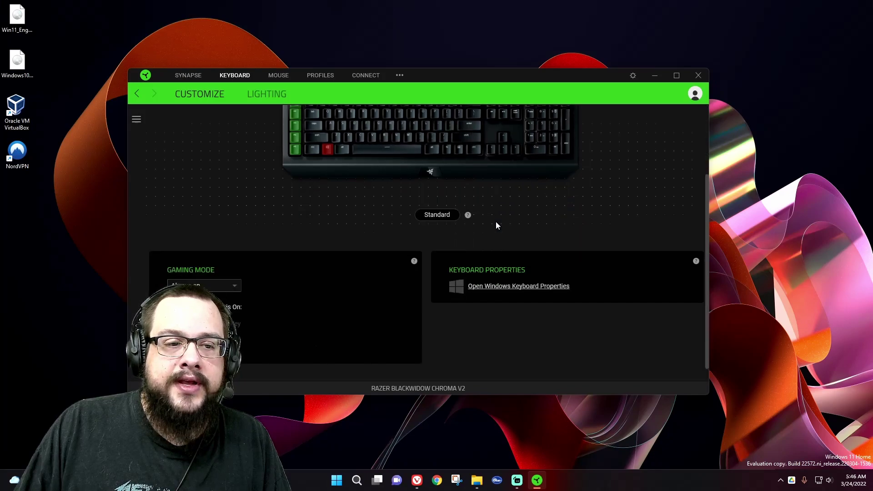
pyautogui.click(218, 286)
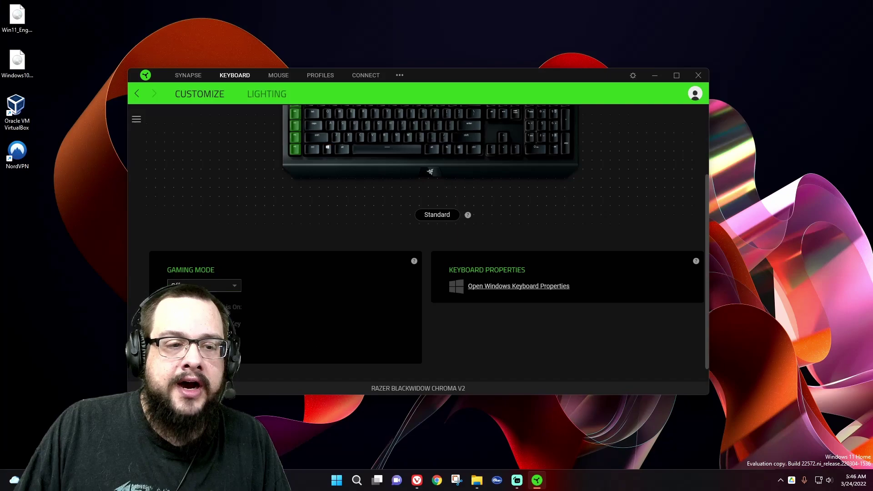
pyautogui.click(205, 315)
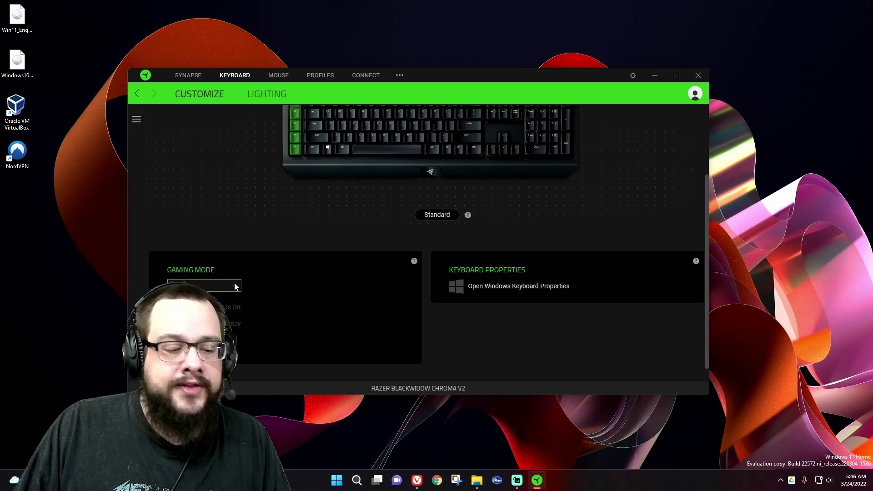
# - Test that the Windows key opens Start, then switch Gaming Mode back to Always on
pyautogui.press('super')
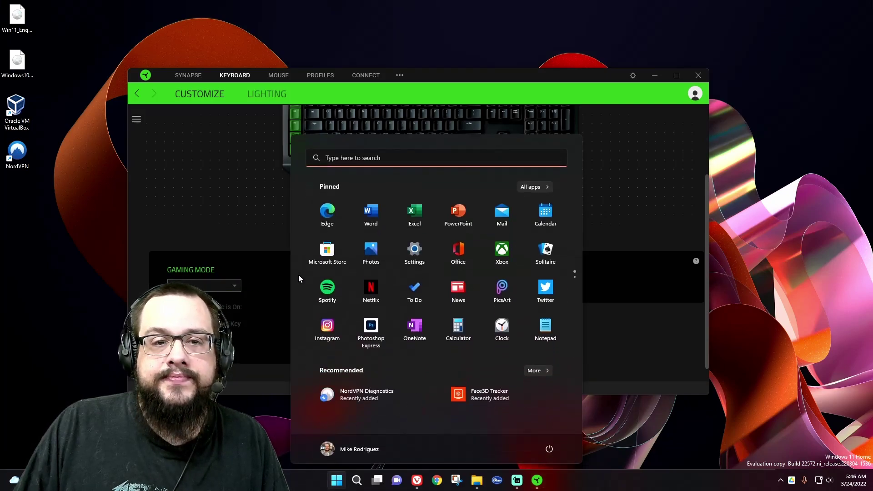
pyautogui.press('super')
pyautogui.click(227, 288)
pyautogui.click(226, 300)
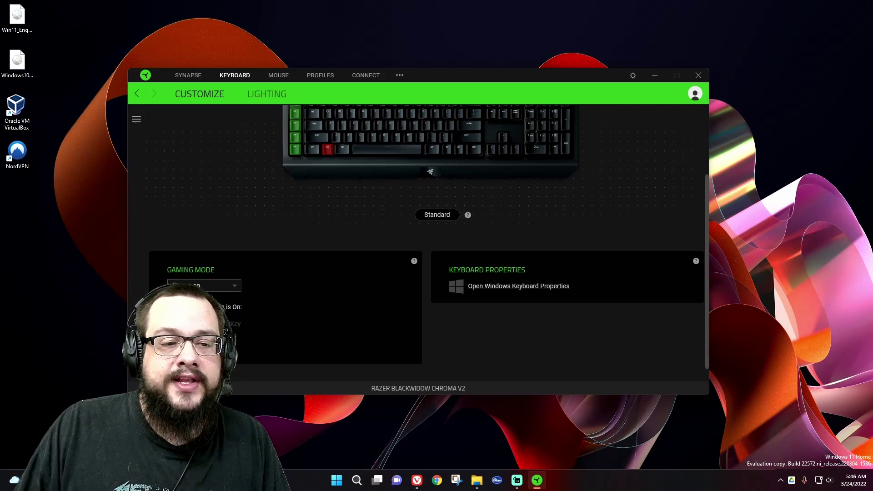
# - Switch Gaming Mode to Enable in-game, then Always on, and finally Off
pyautogui.click(226, 284)
pyautogui.click(204, 315)
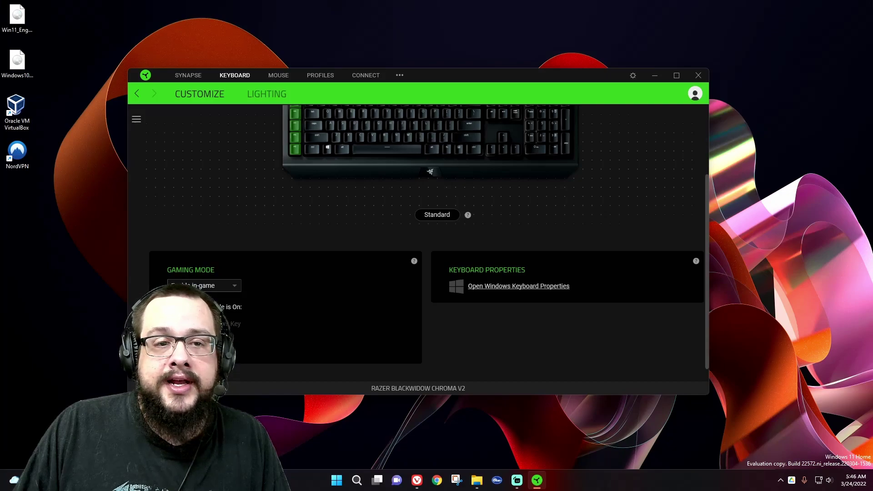
pyautogui.click(225, 284)
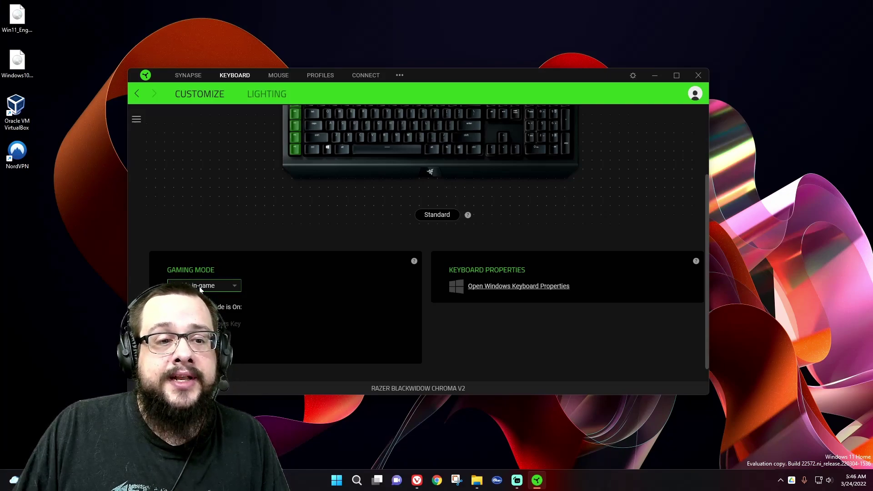
pyautogui.click(205, 300)
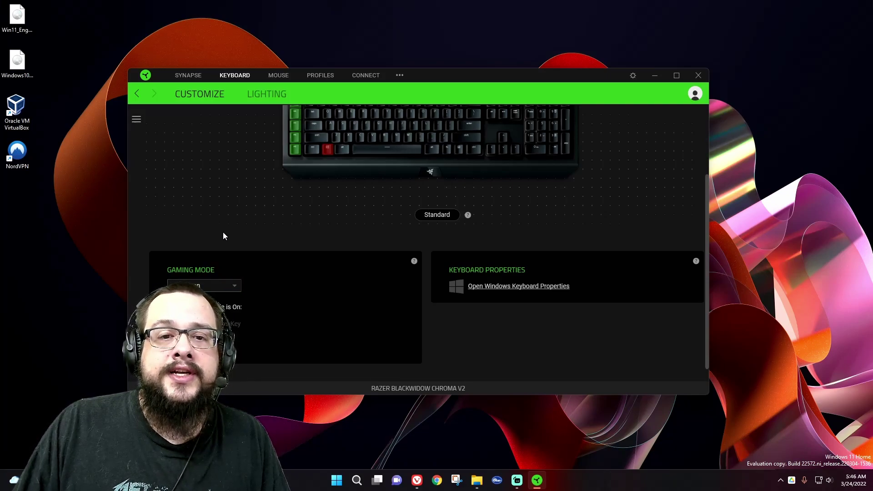
pyautogui.click(205, 285)
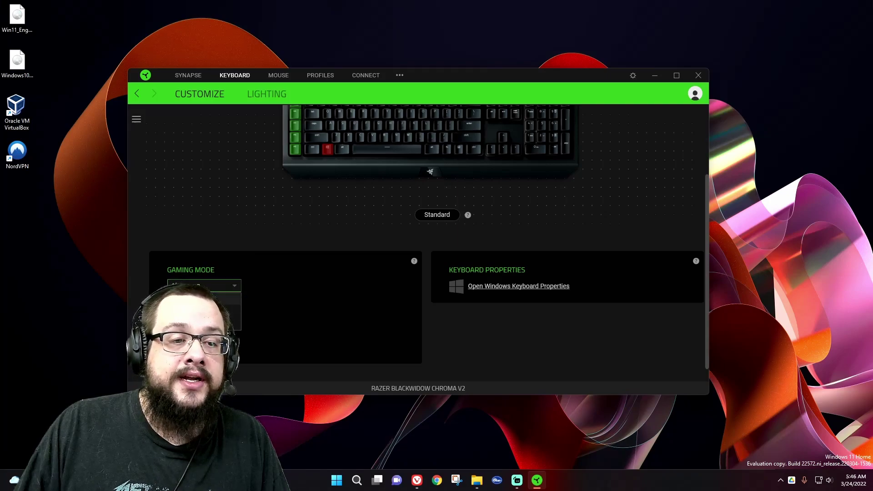
pyautogui.click(198, 319)
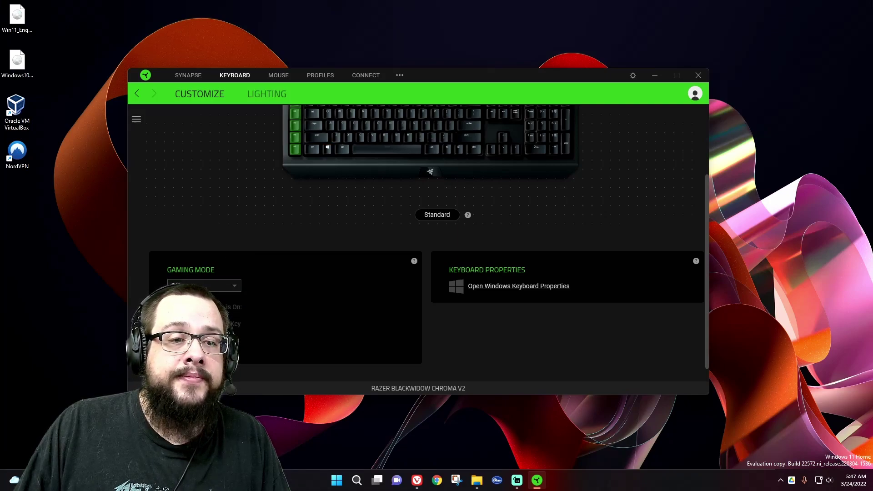